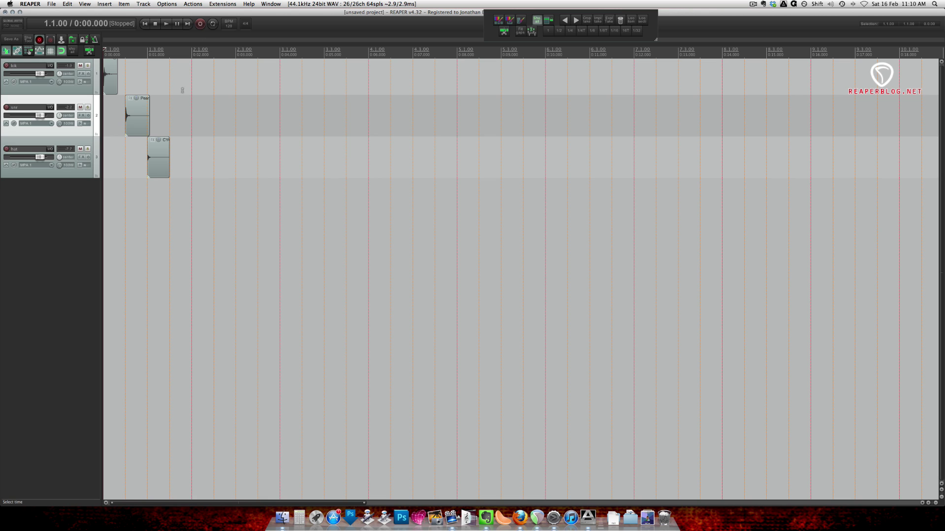
Step: Audition the three drum samples and set the grid spacing to 1/16
key(space)
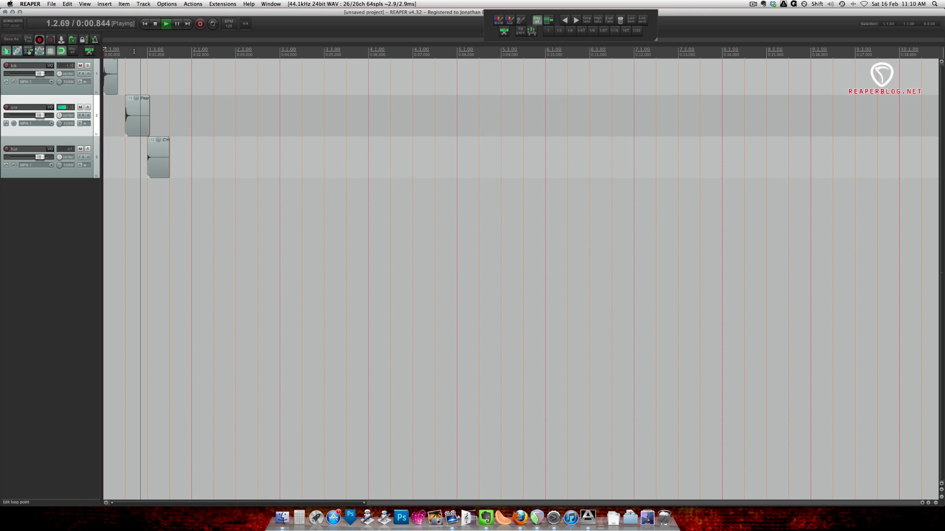
key(space)
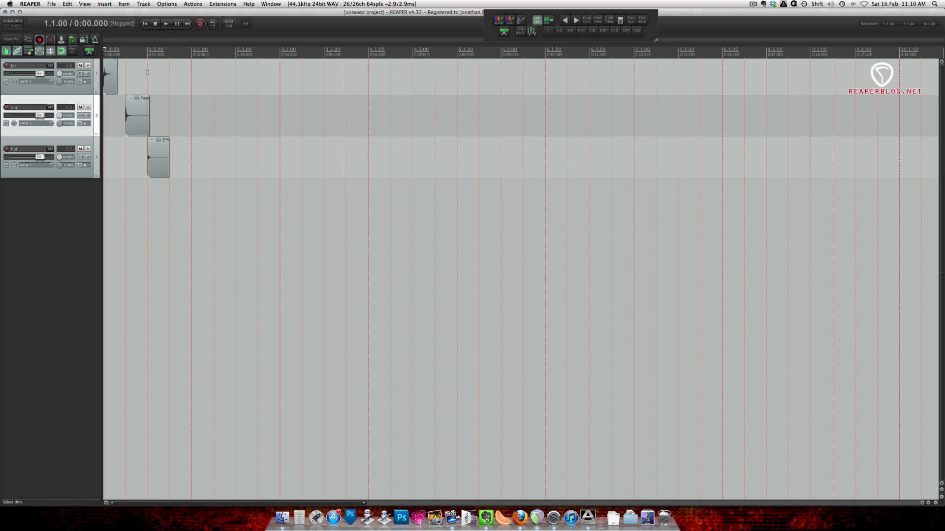
right_click(52, 52)
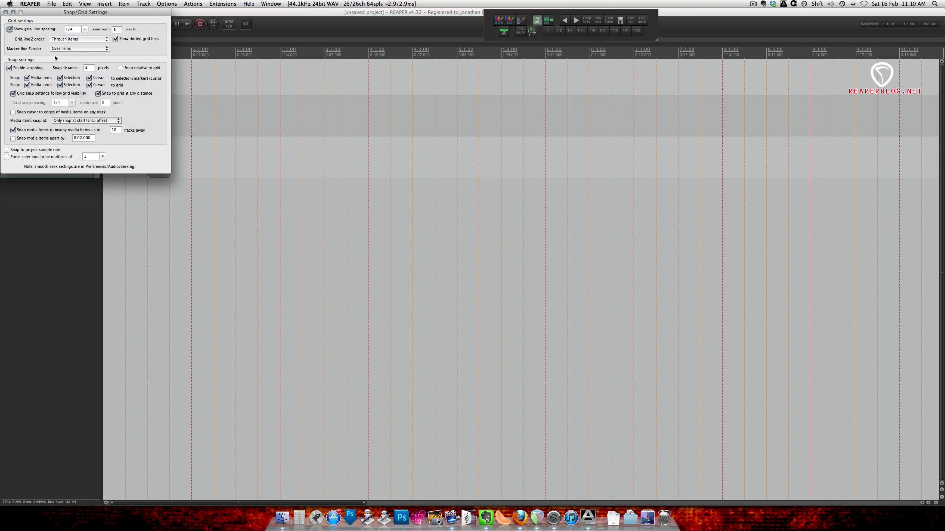
click(82, 29)
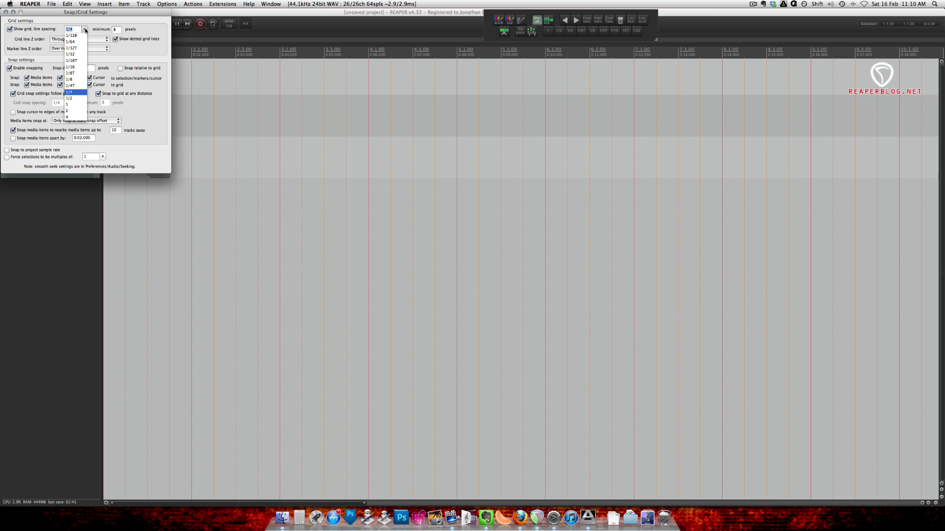
click(80, 67)
click(6, 12)
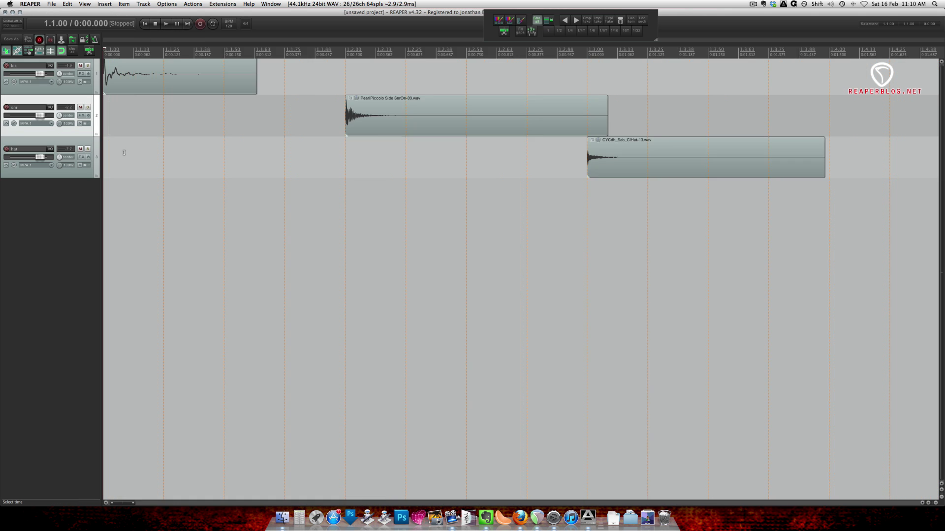
Step: Trim the kick, snare and hi-hat items to one sixteenth note each
scroll(127, 152, down, 3)
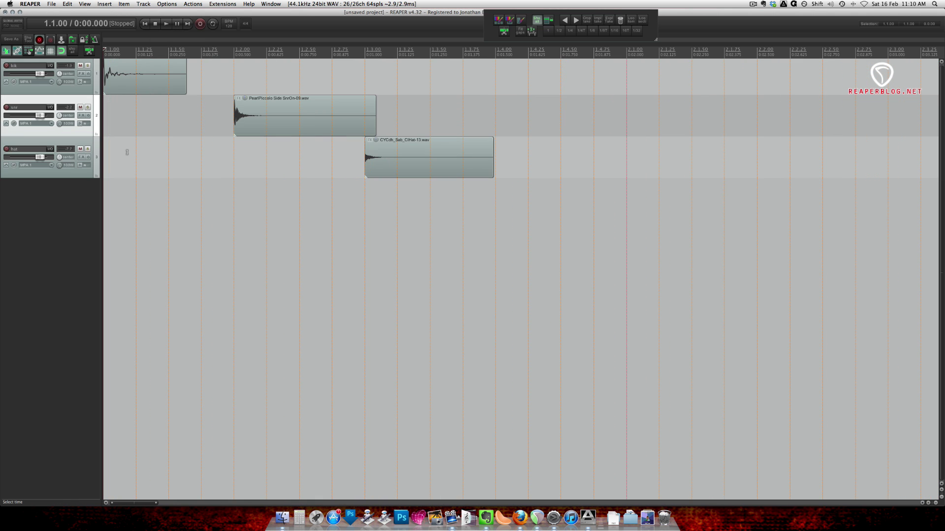
click(187, 91)
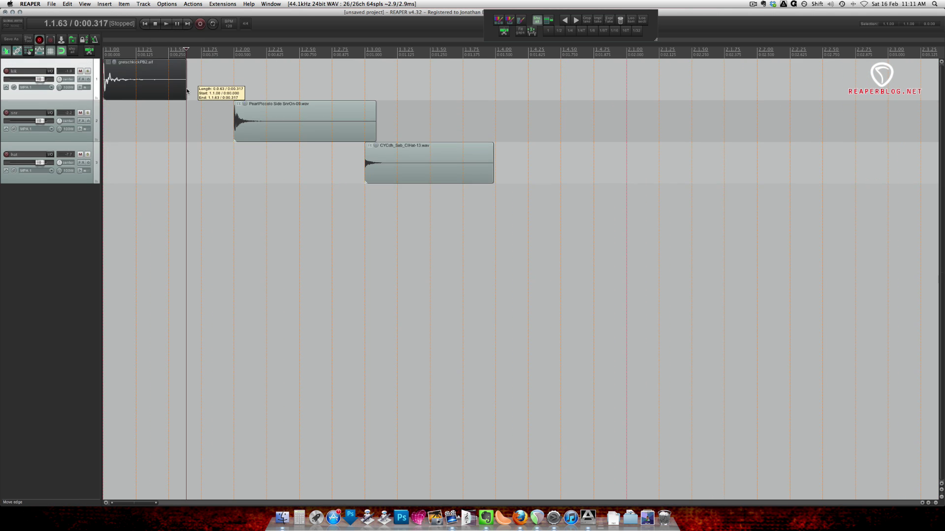
drag(187, 91, 136, 91)
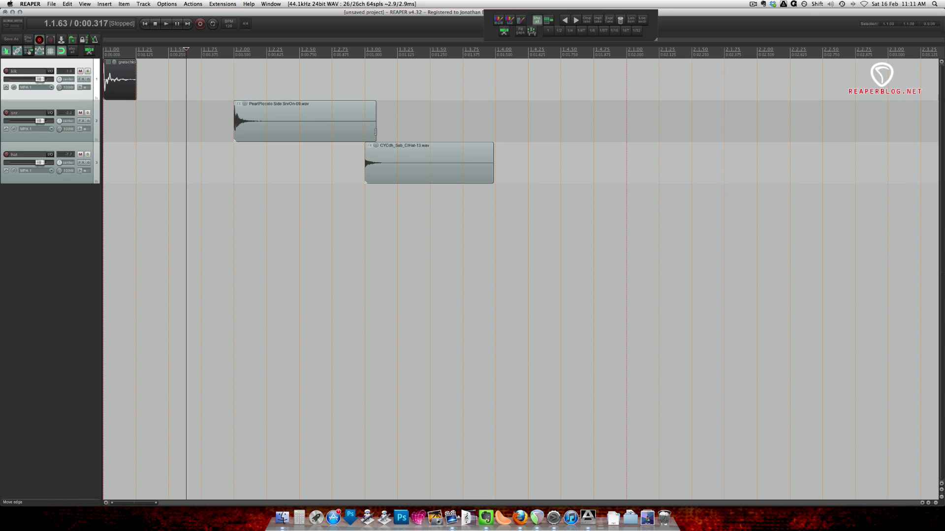
drag(375, 132, 267, 129)
drag(493, 172, 397, 172)
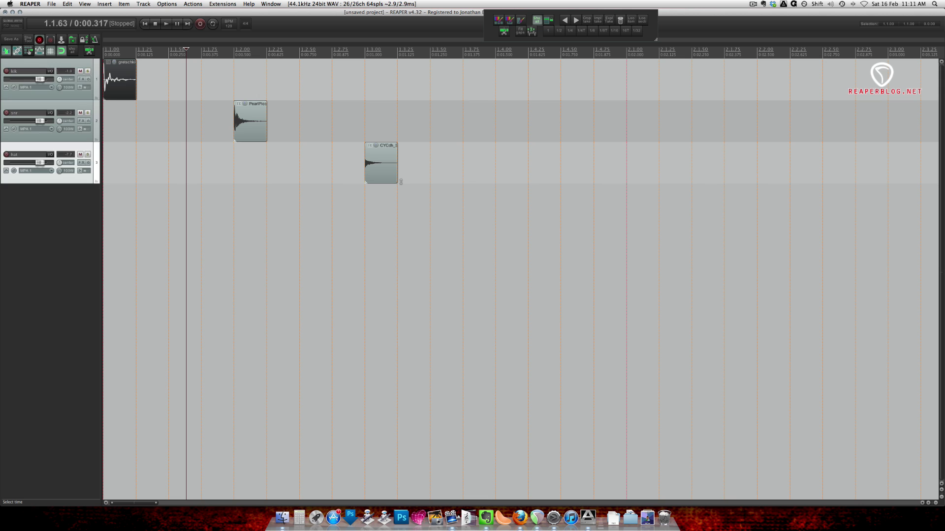
Step: Set the track timebase to Beats (position only)
right_click(81, 146)
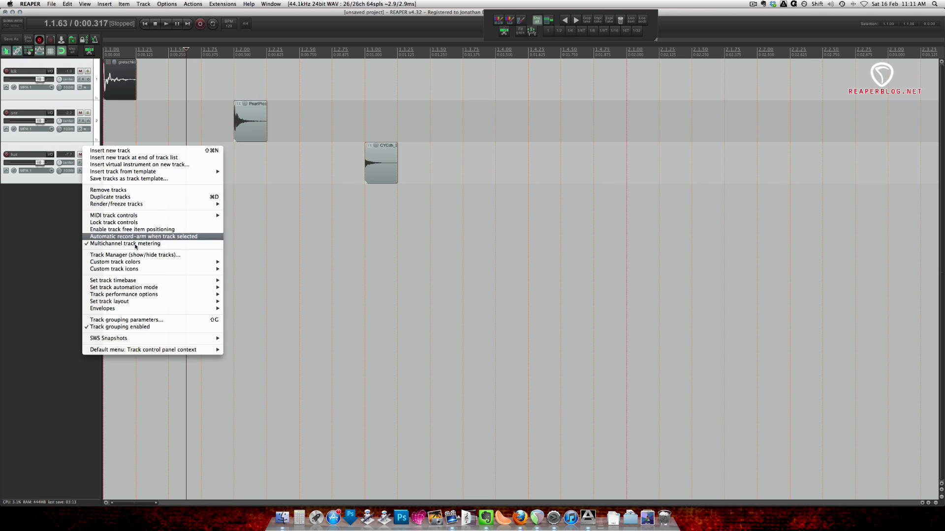
mouse_move(179, 279)
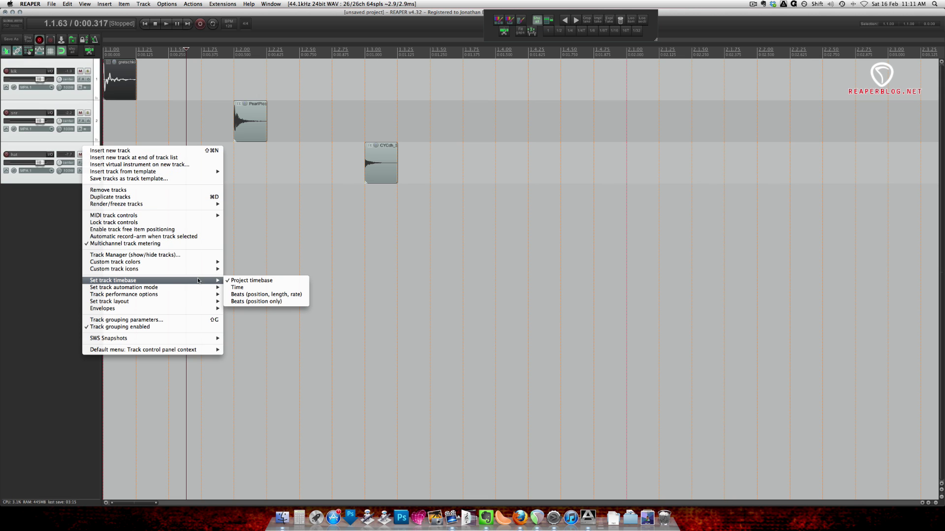
click(260, 301)
click(232, 255)
click(188, 235)
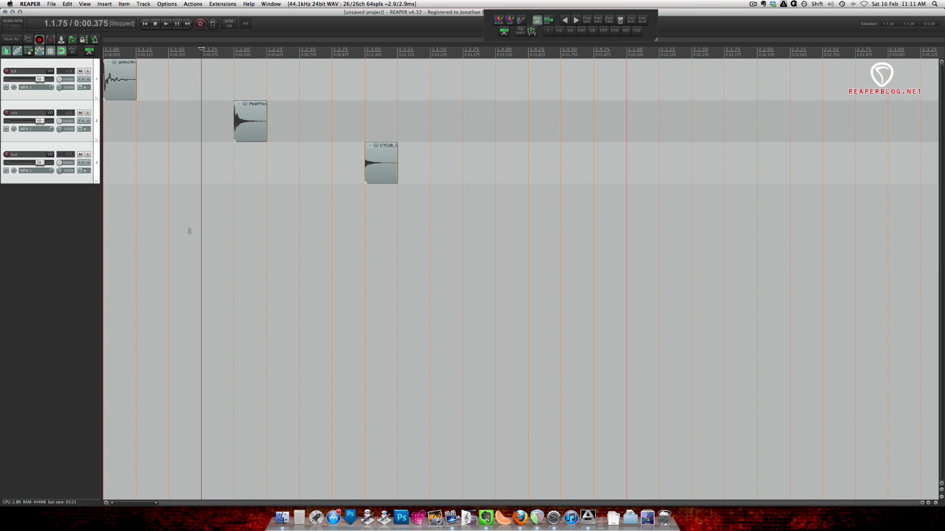
Step: Copy drum hits onto the sixteenth grid in bar 1, such as a hit at 1.1.75
click(162, 259)
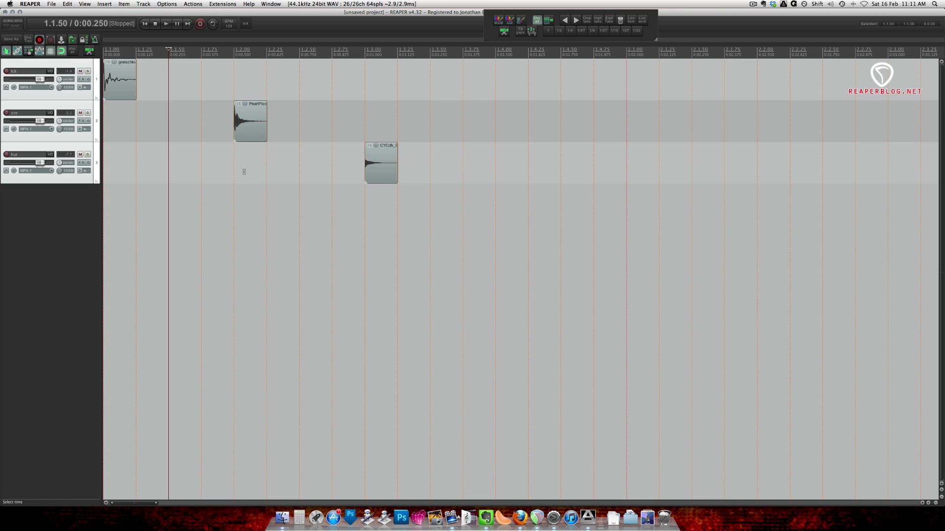
click(249, 133)
drag(381, 175, 362, 174)
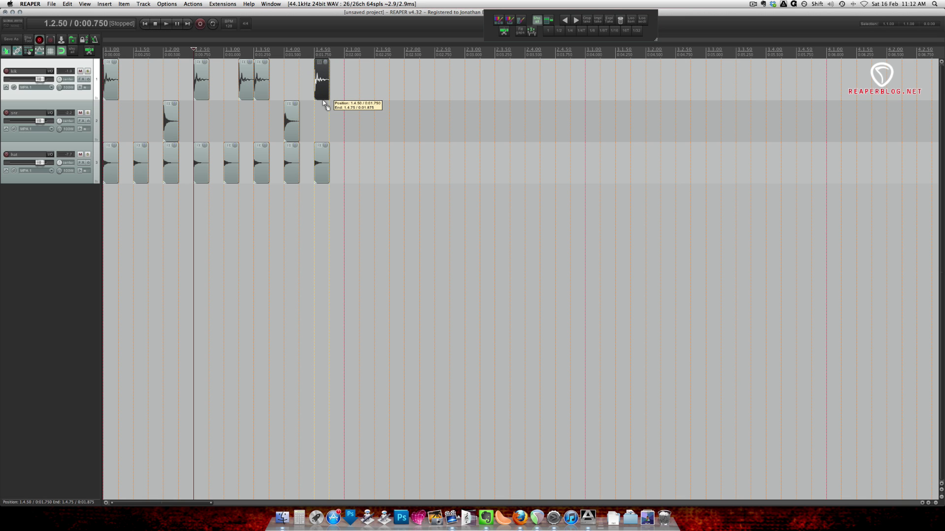
Step: Select bar 1 as the time range, enable repeat and play the one-bar loop
drag(323, 103, 323, 103)
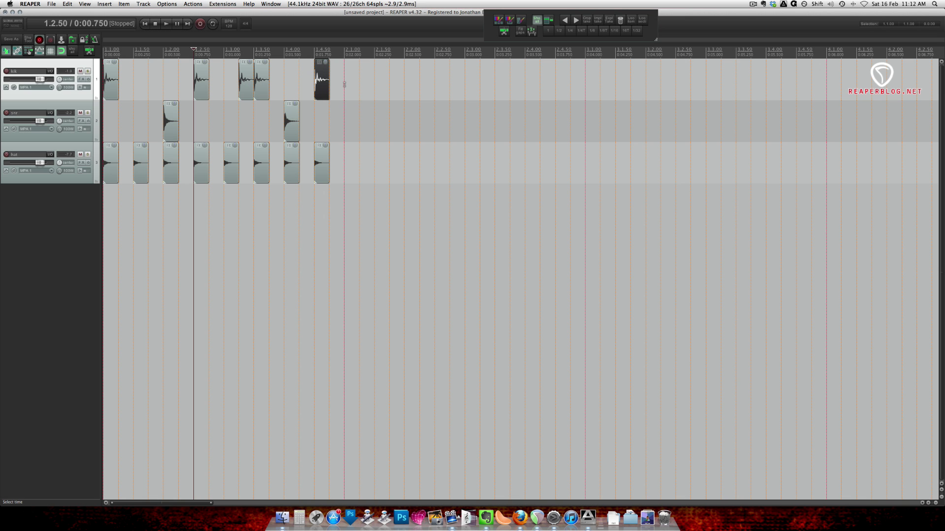
key(ctrl+shift+l)
key(r)
key(space)
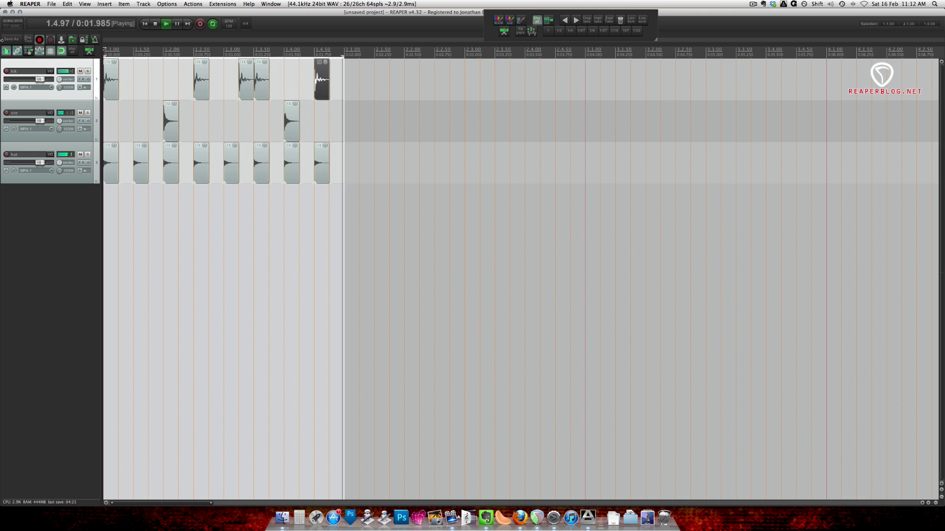
key(space)
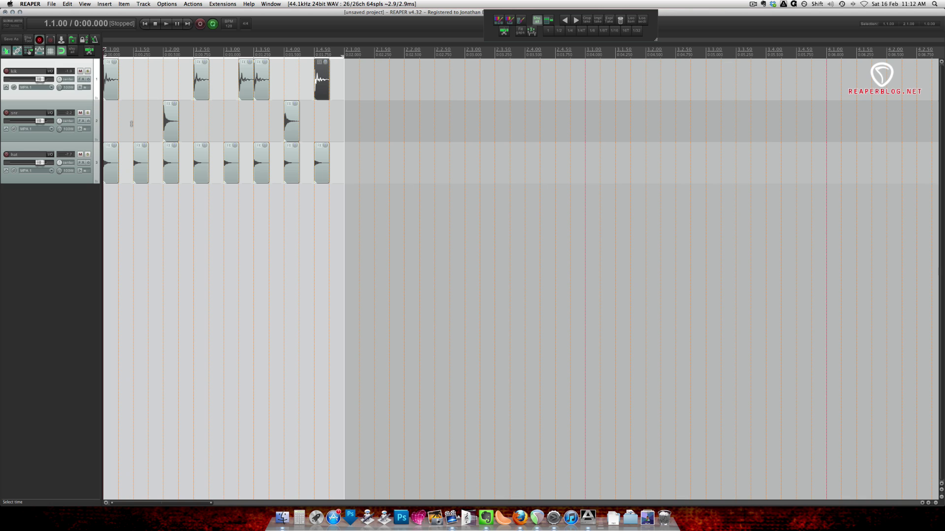
Step: Create a region from the bar 1 time selection using the ruler's context menu
right_click(290, 51)
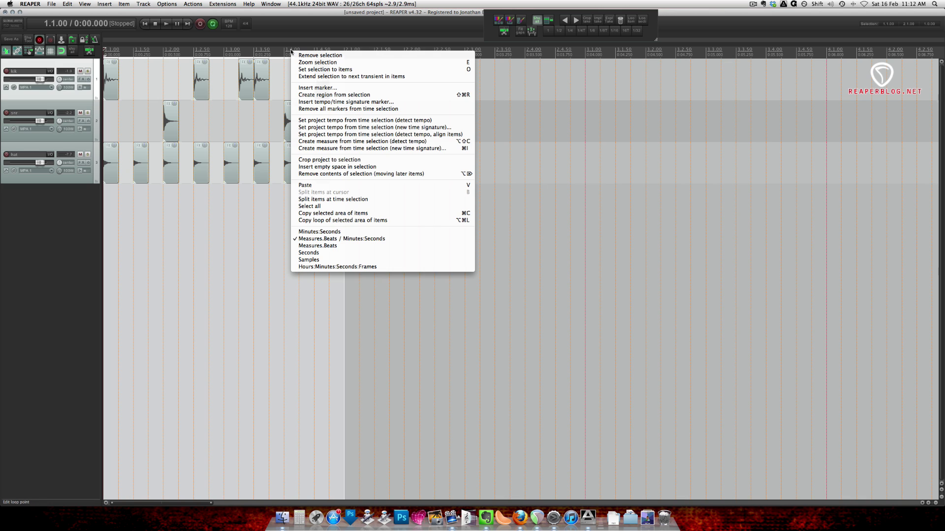
click(332, 97)
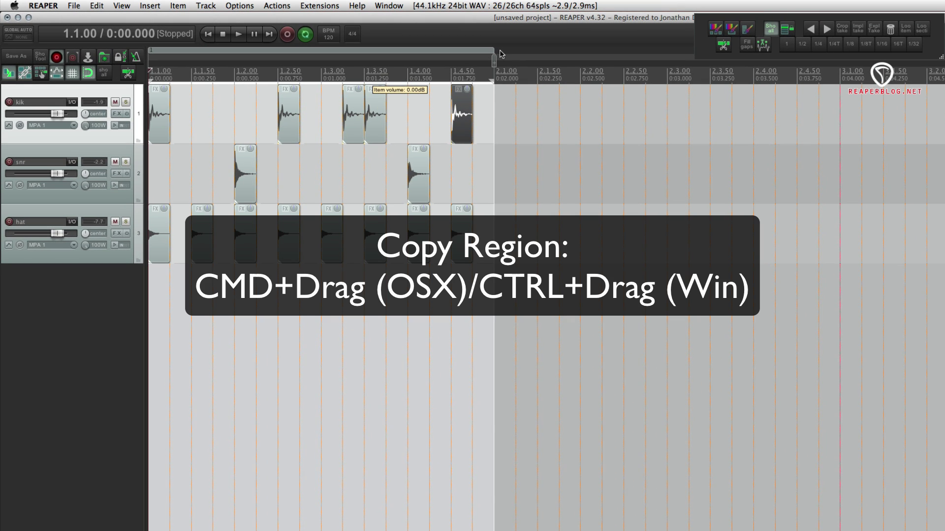
Step: Copy the one-bar drum pattern into bars 2, 3 and 4
drag(501, 54, 809, 69)
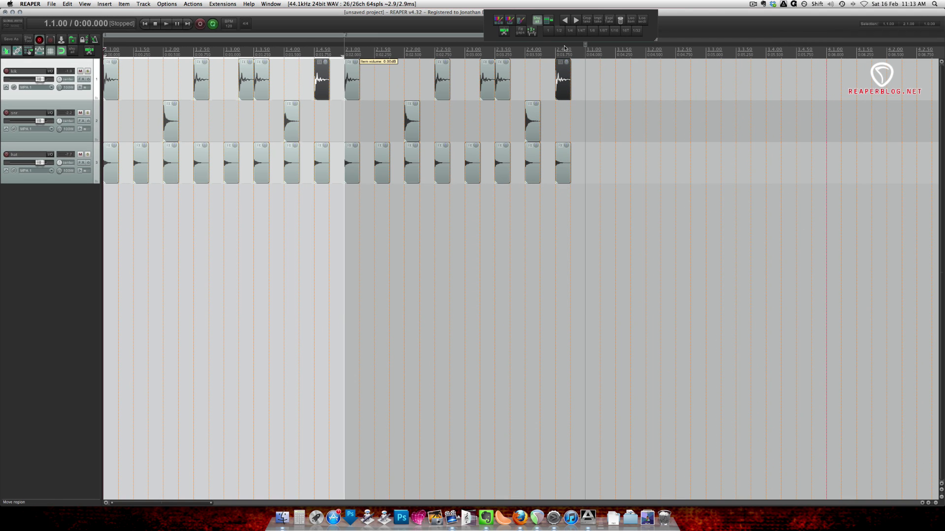
drag(565, 48, 820, 38)
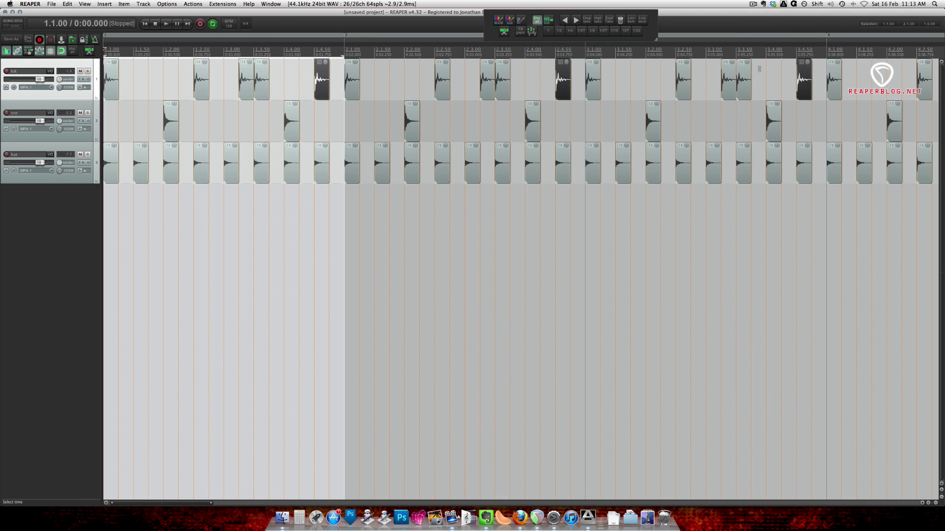
scroll(760, 69, down, 5)
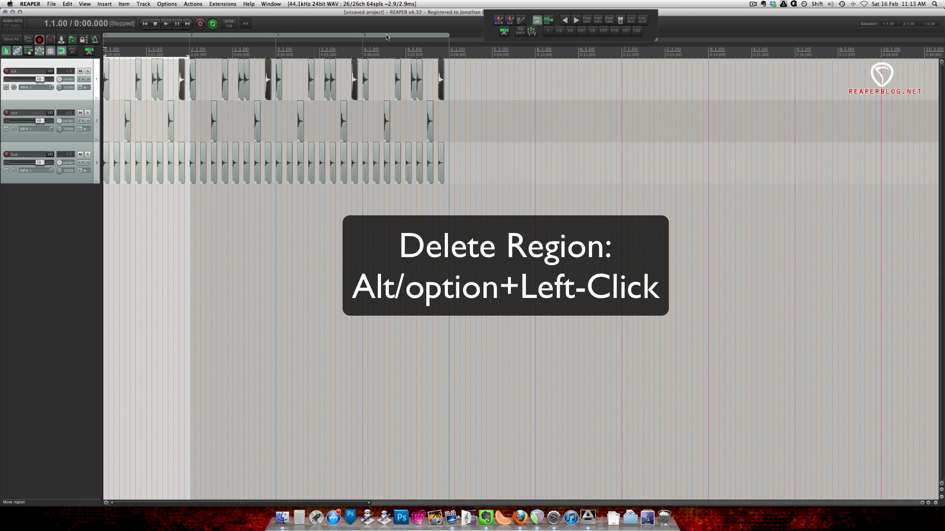
Step: Delete the extra copied regions and extend the remaining region to end at bar 5
alt+click(333, 35)
alt+click(382, 36)
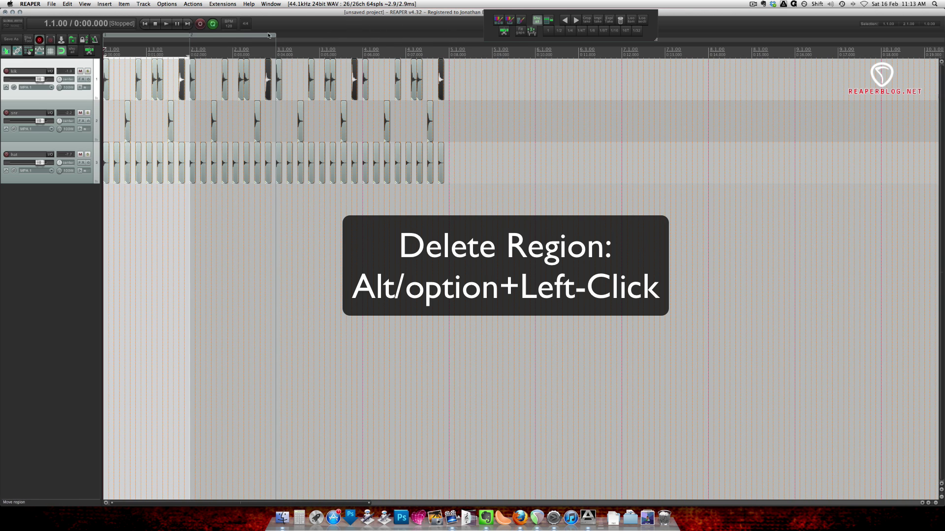
alt+click(257, 36)
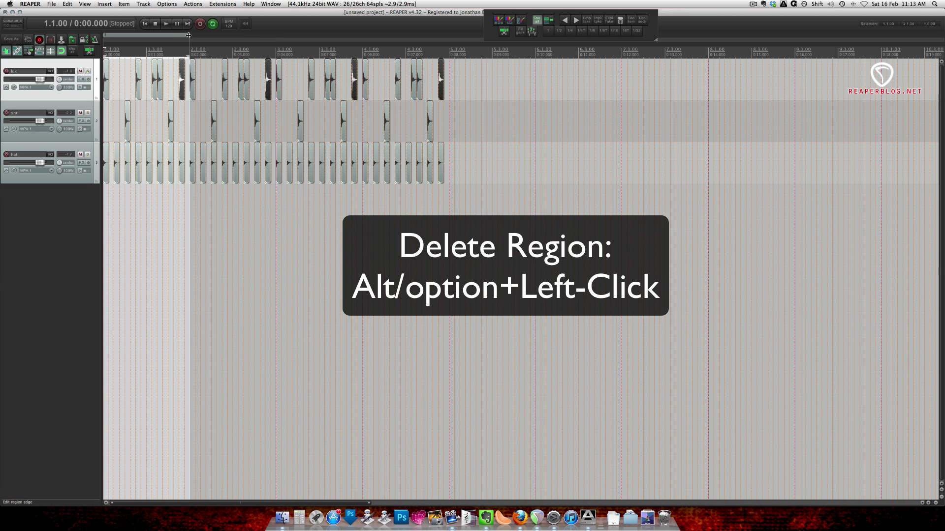
drag(188, 35, 449, 38)
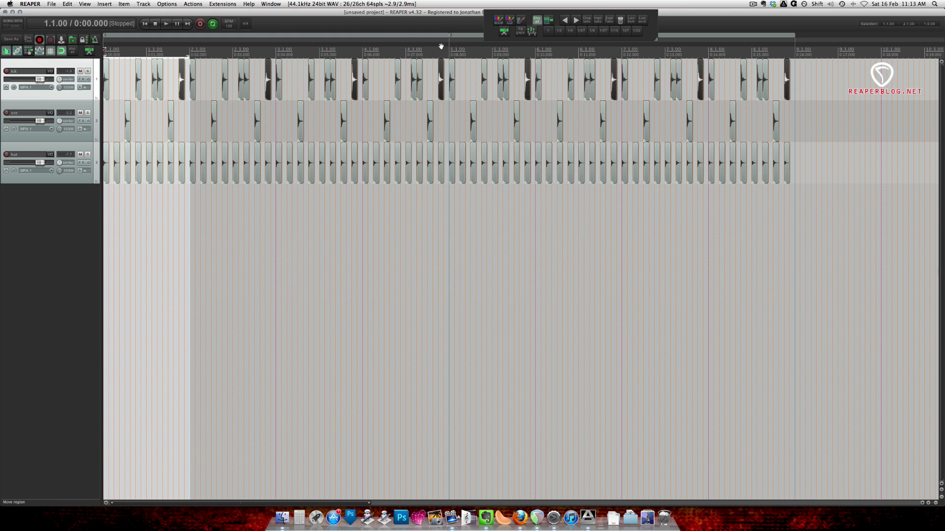
Step: Remove the leftover copied region and loop range, then clear the time selection
scroll(443, 34, down, 3)
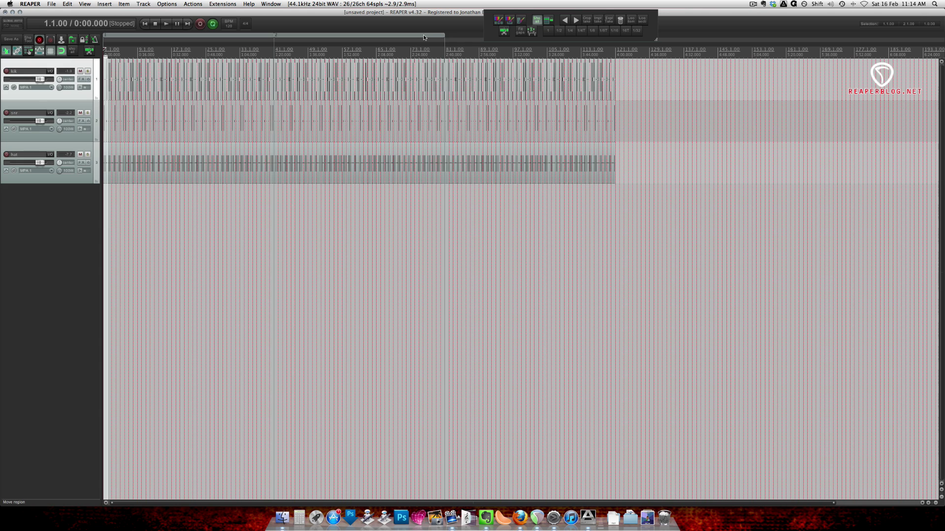
alt+click(422, 36)
alt+click(255, 36)
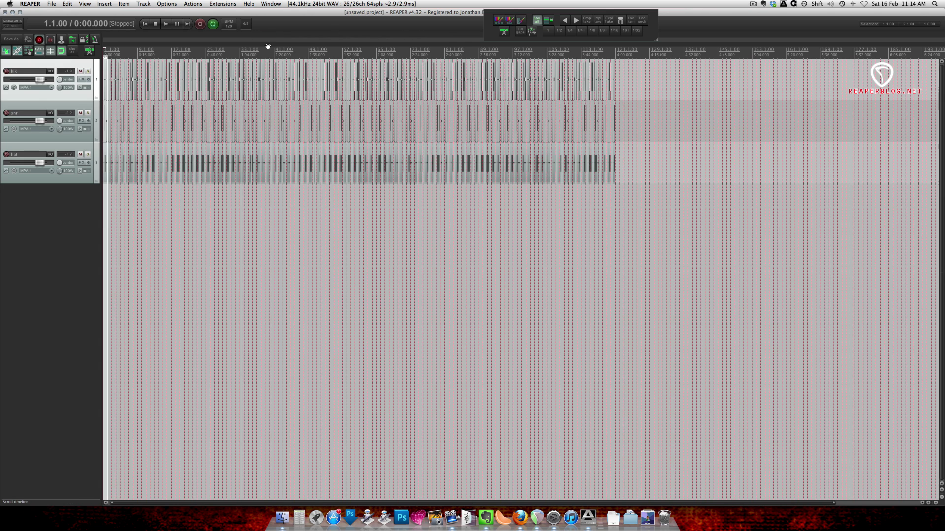
click(276, 78)
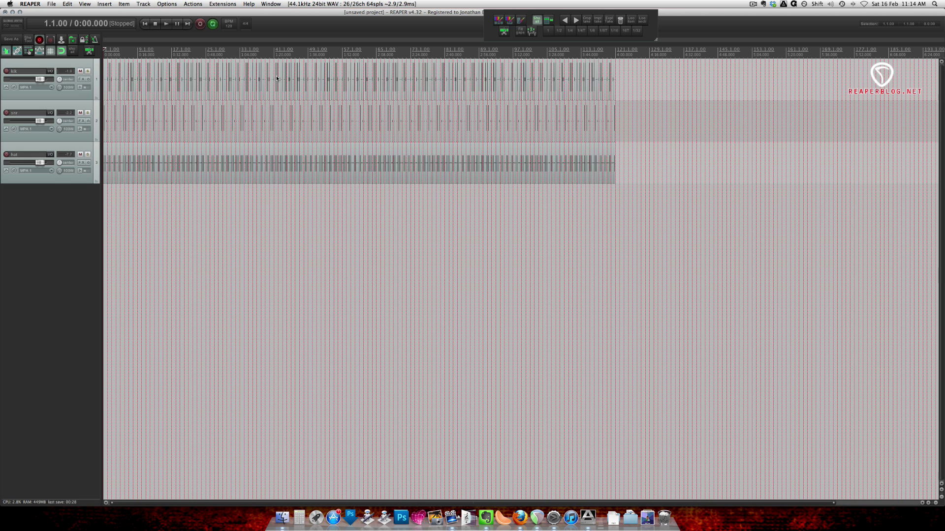
Step: Select every drum item on the three tracks and lock them
click(290, 213)
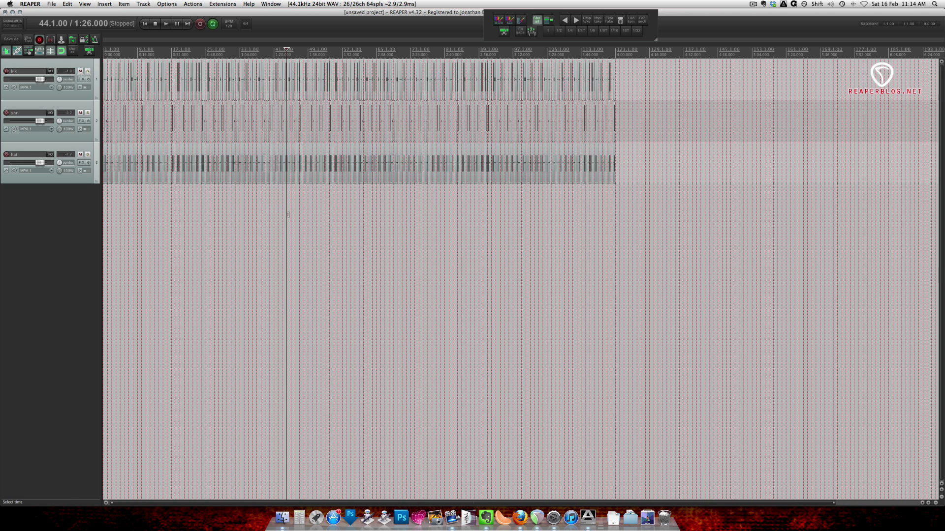
key(super+a)
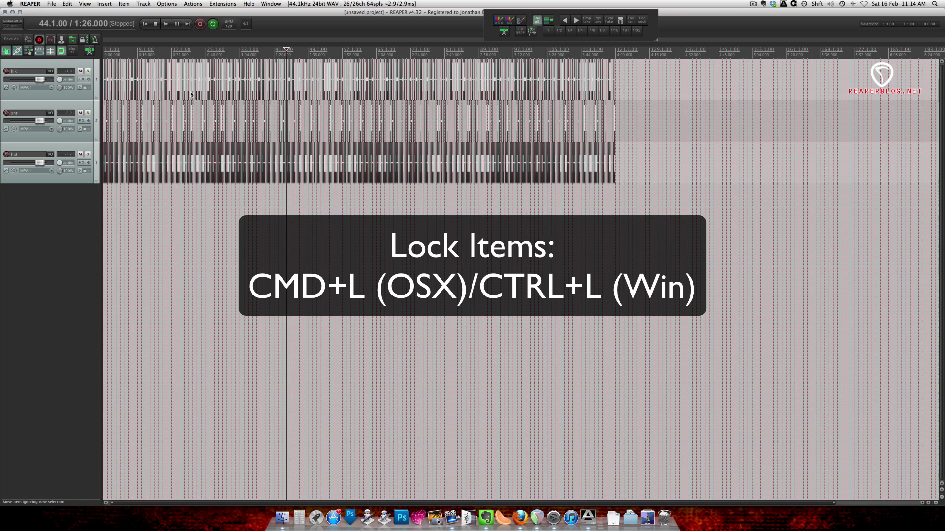
key(super+l)
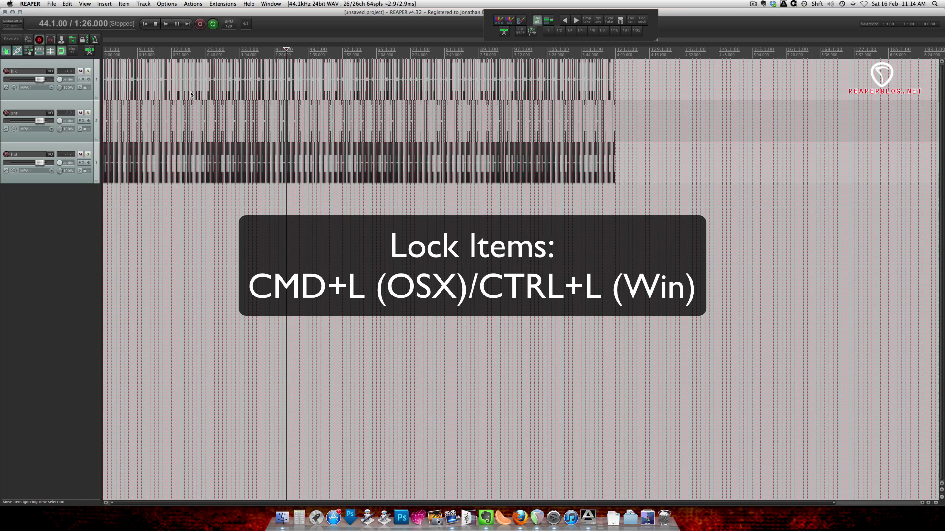
Step: Try dragging the locked snare item at bar 23.4 to confirm it stays in place
click(202, 121)
scroll(604, 126, up, 8)
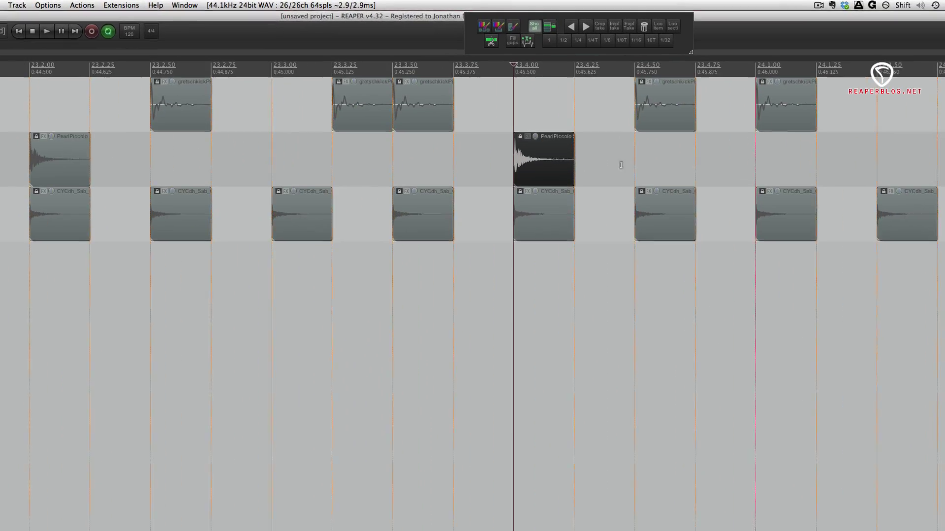
scroll(490, 167, down, 4)
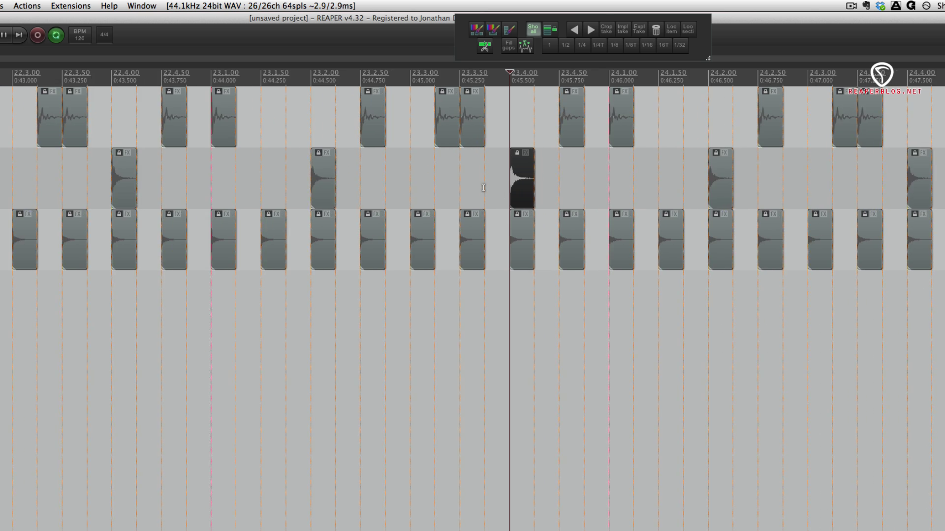
scroll(483, 187, down, 5)
scroll(569, 177, up, 4)
click(574, 176)
drag(526, 188, 480, 177)
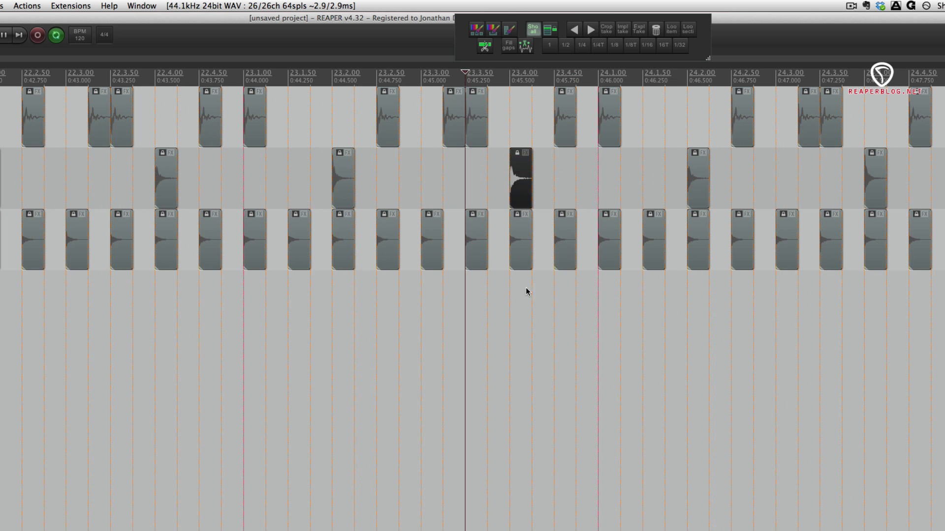
scroll(521, 320, down, 6)
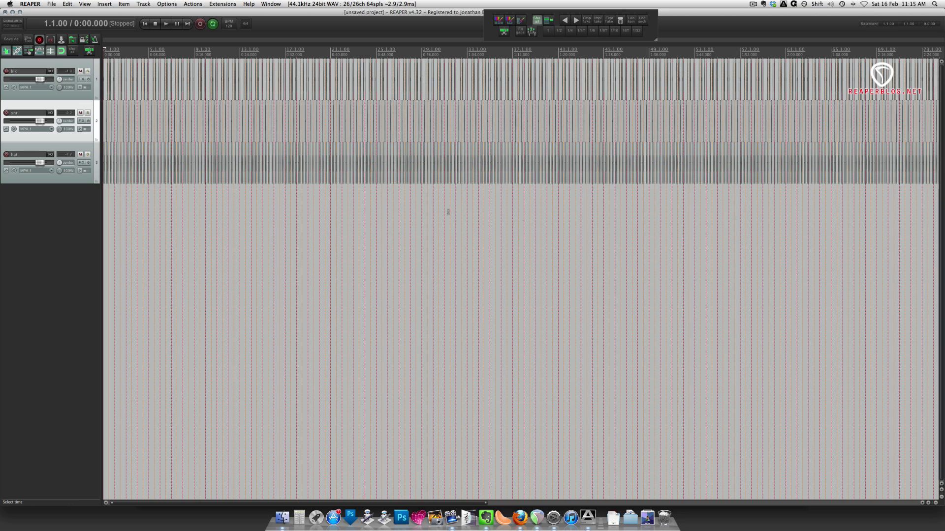
scroll(438, 211, up, 8)
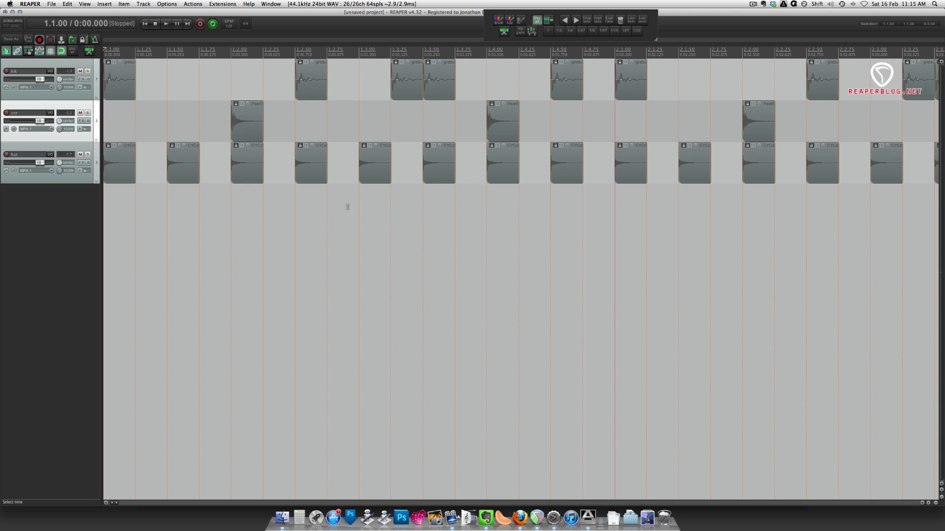
click(231, 26)
text(85)
key(Return)
key(space)
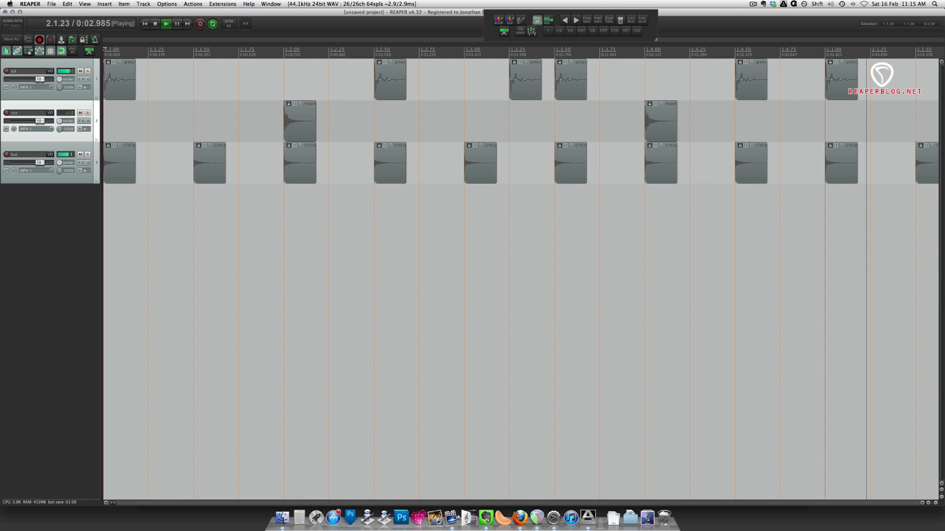
key(space)
click(231, 28)
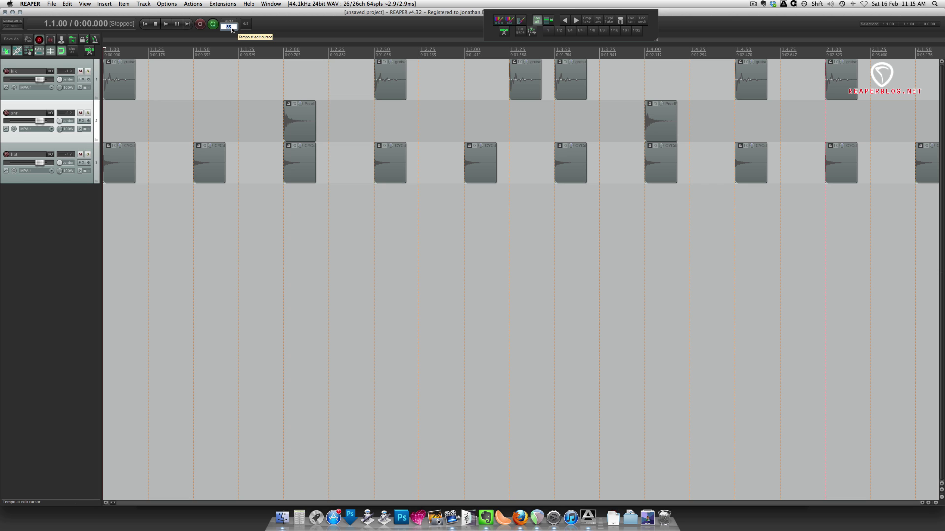
text(160)
key(Return)
key(space)
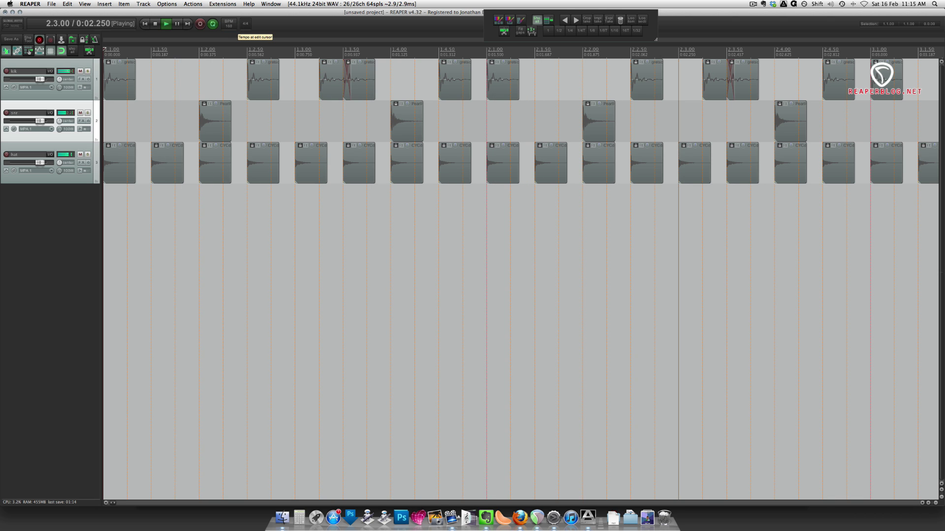
key(space)
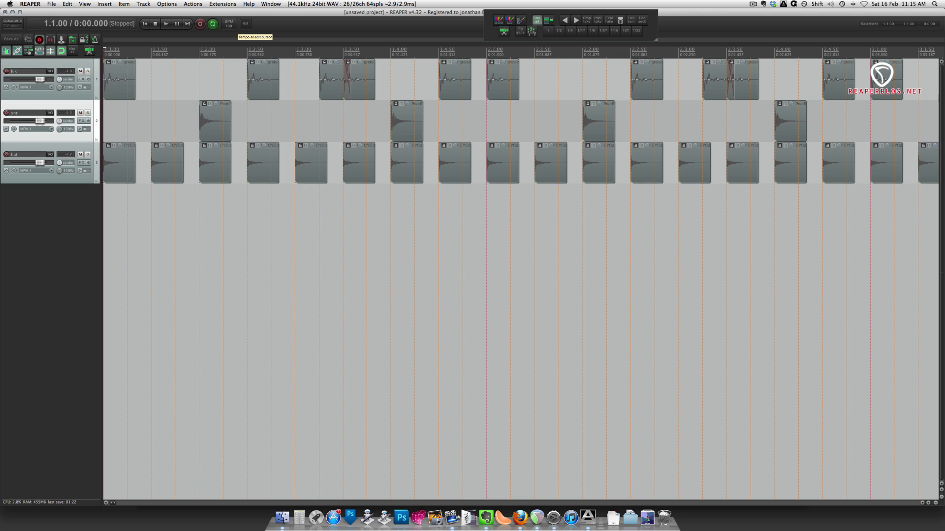
click(229, 27)
text(120)
key(Return)
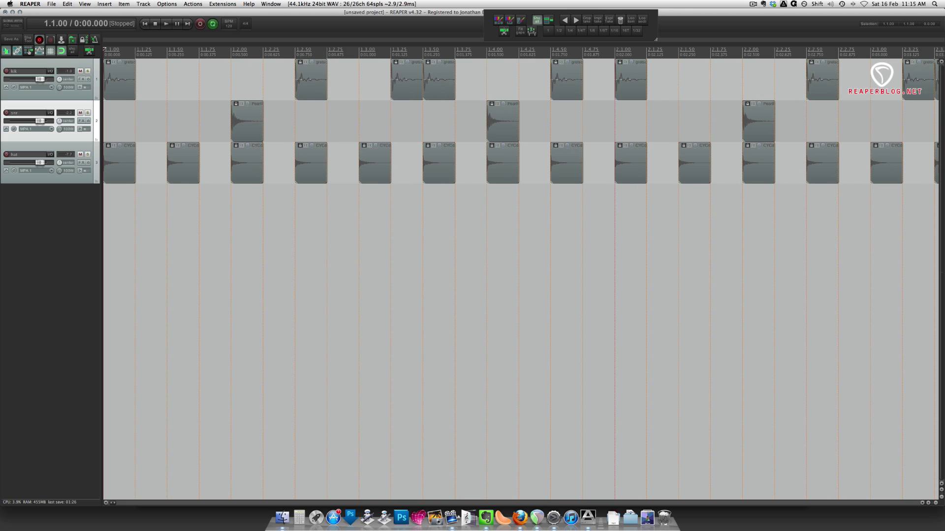
scroll(350, 134, down, 5)
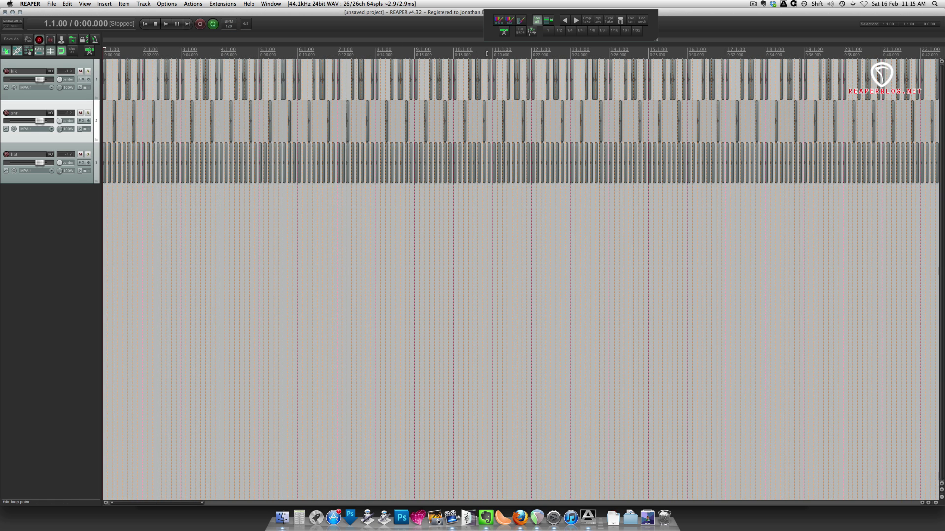
Step: Insert a tempo marker at bar 11 on the ruler with tempo 130 BPM
click(491, 53)
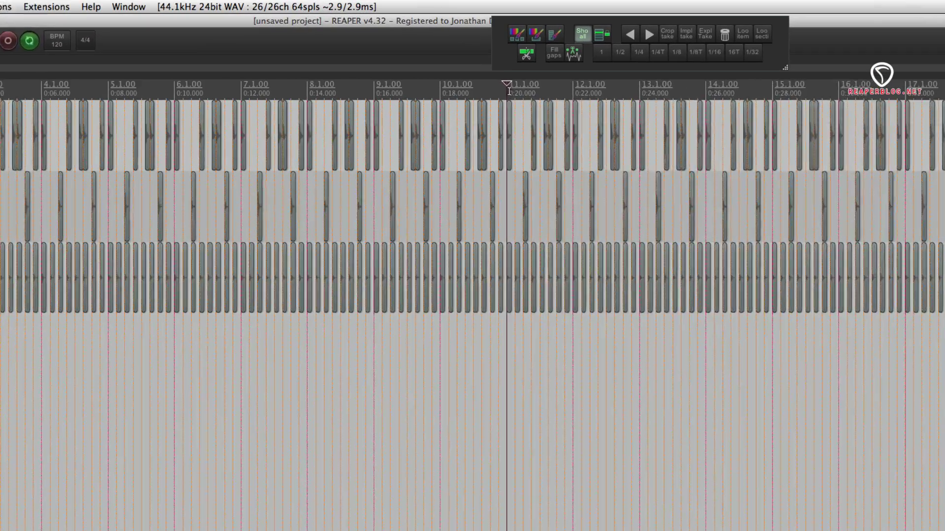
right_click(493, 53)
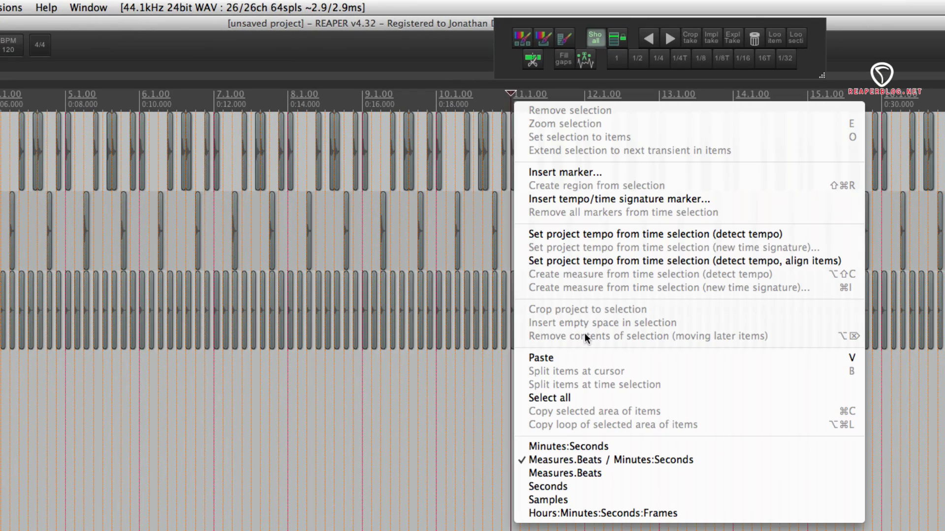
click(636, 199)
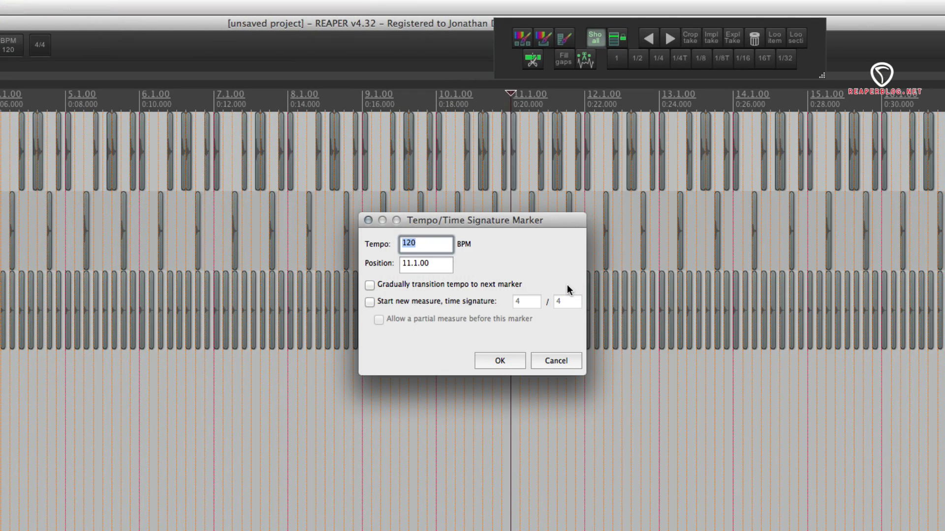
text(130)
key(Return)
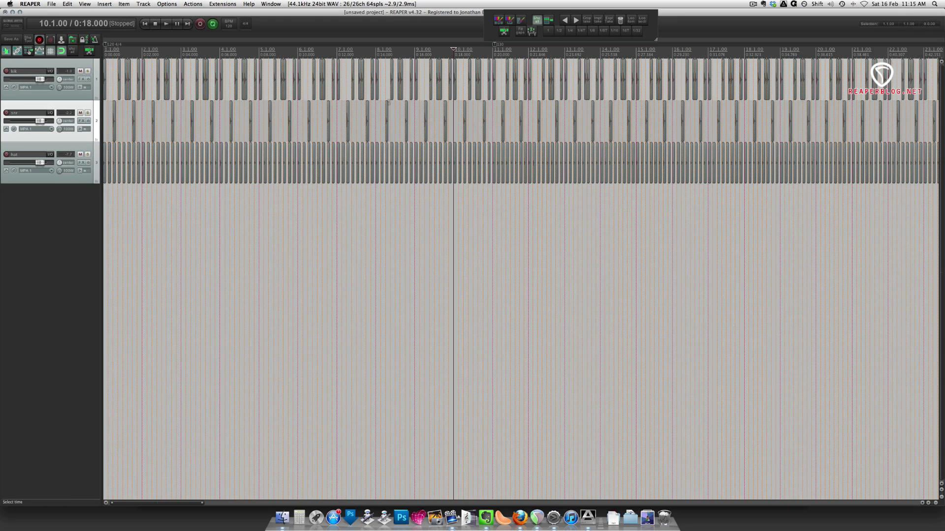
Step: Select all kick track items and use Kick Medium.wav from Media Explorer as their source
click(295, 219)
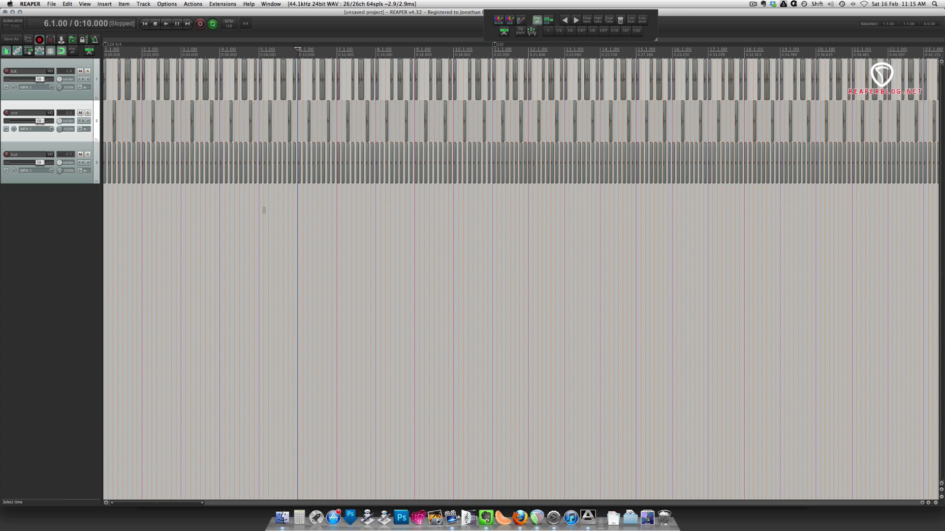
double_click(69, 95)
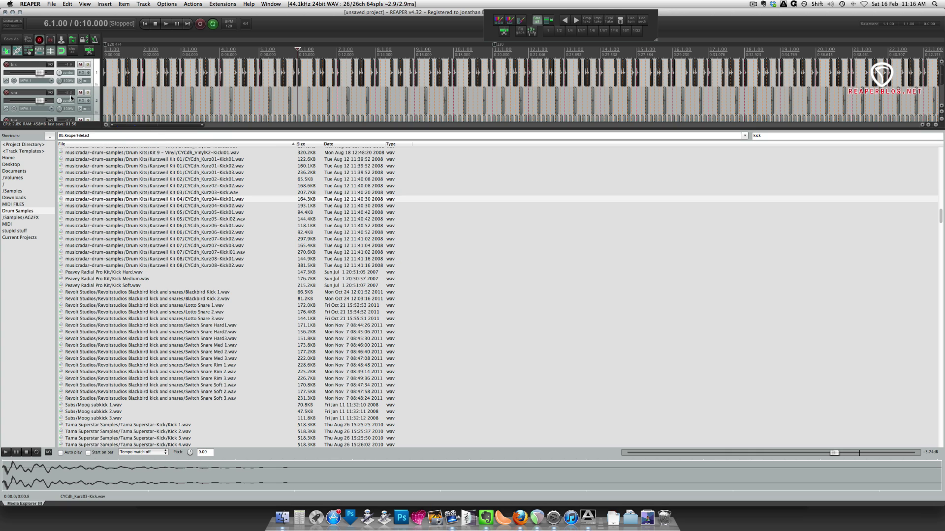
click(201, 279)
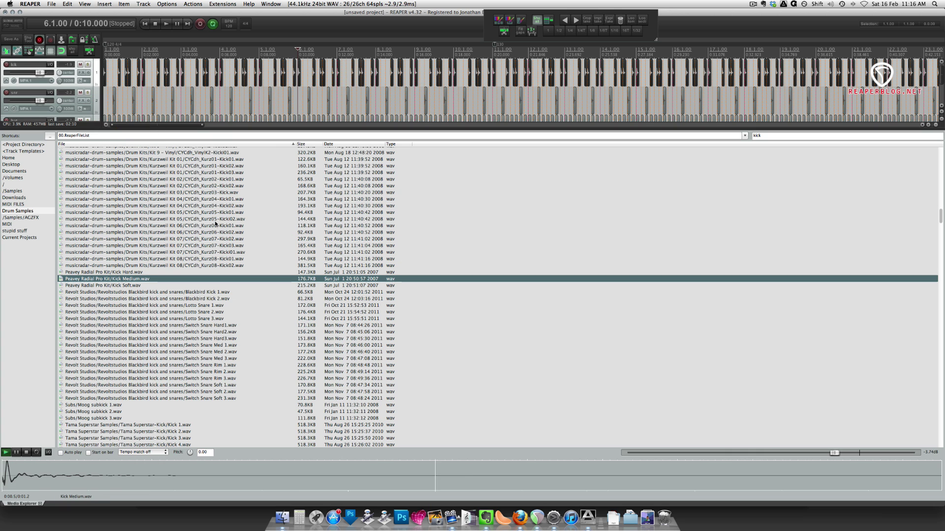
right_click(202, 279)
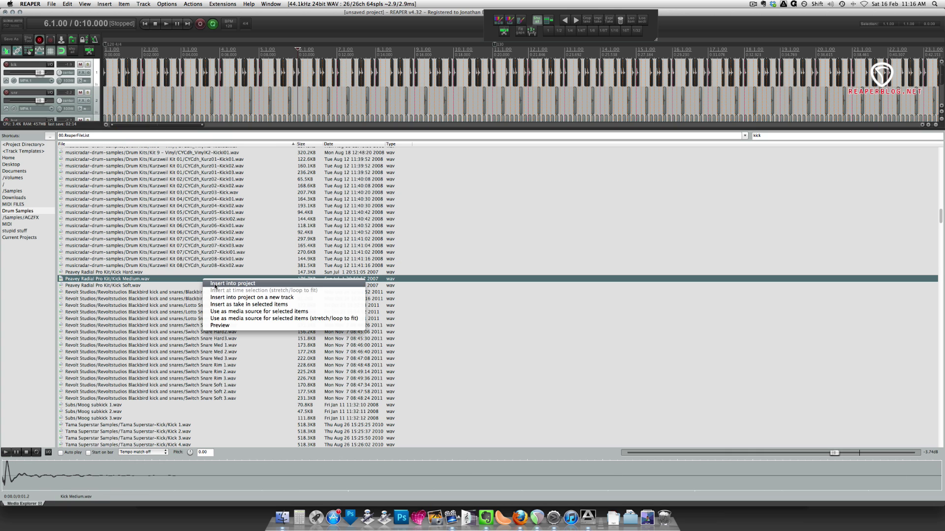
click(313, 312)
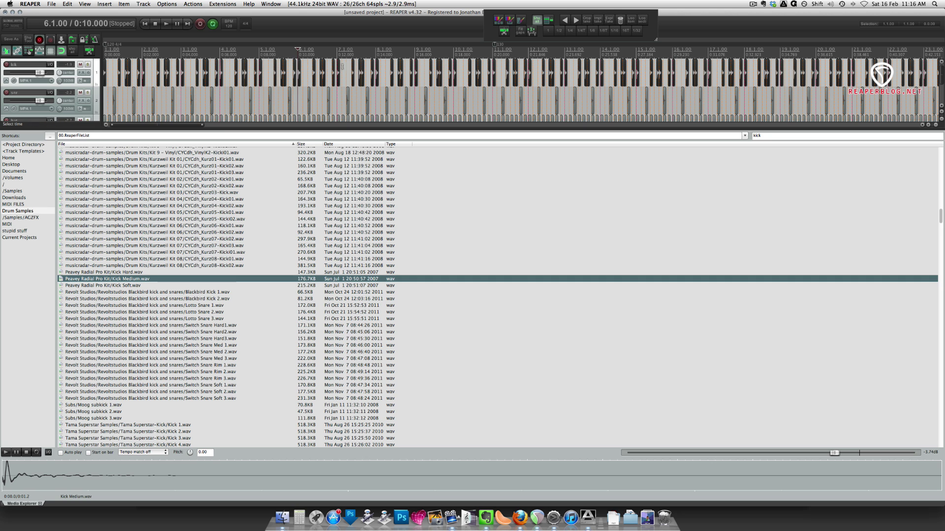
Step: Check the replaced kick at 6.2.50 and play the pattern from the project start
click(313, 84)
scroll(318, 89, up, 10)
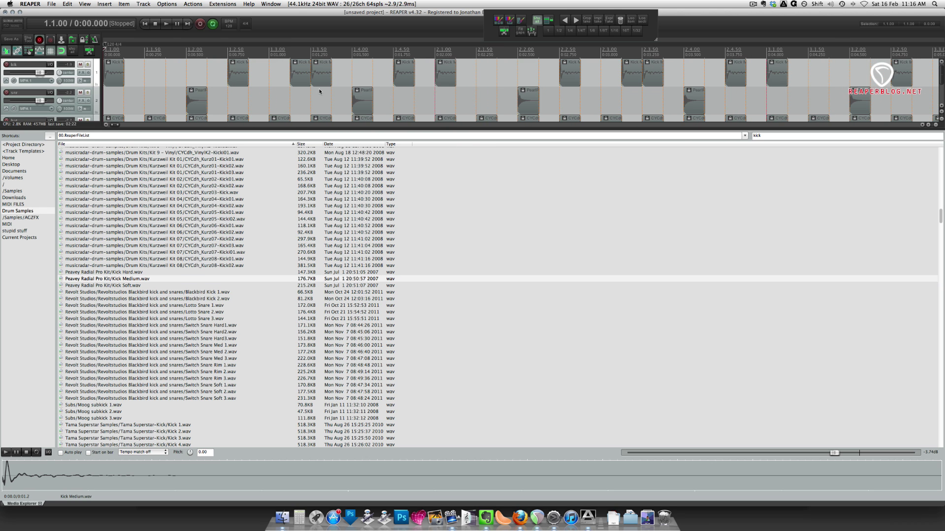
key(Home)
key(space)
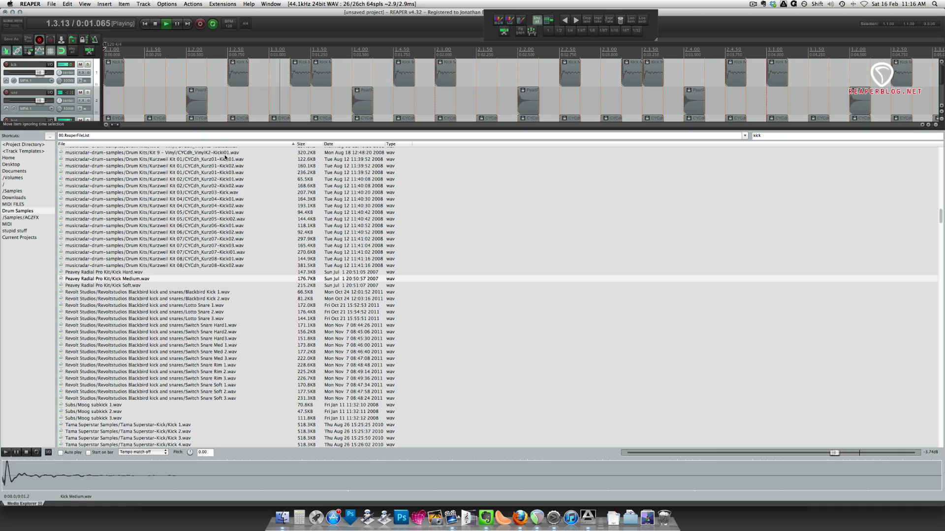
key(space)
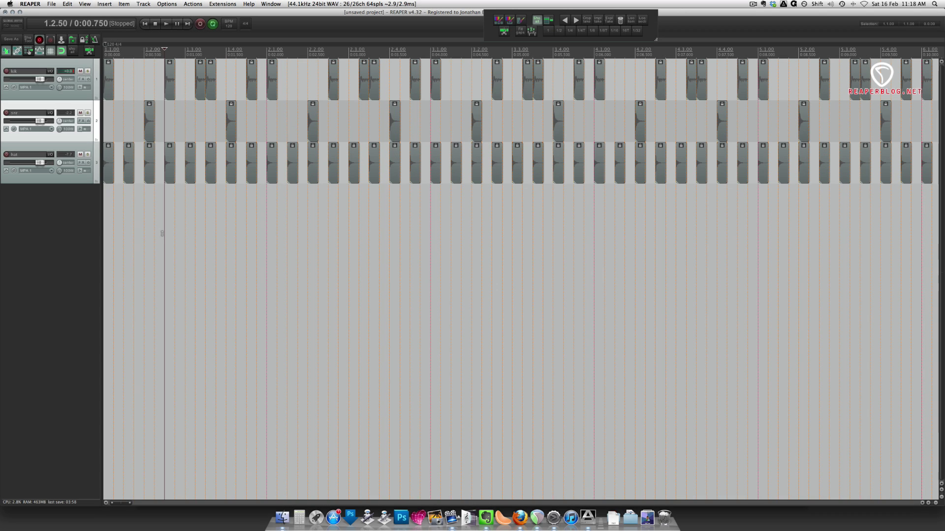